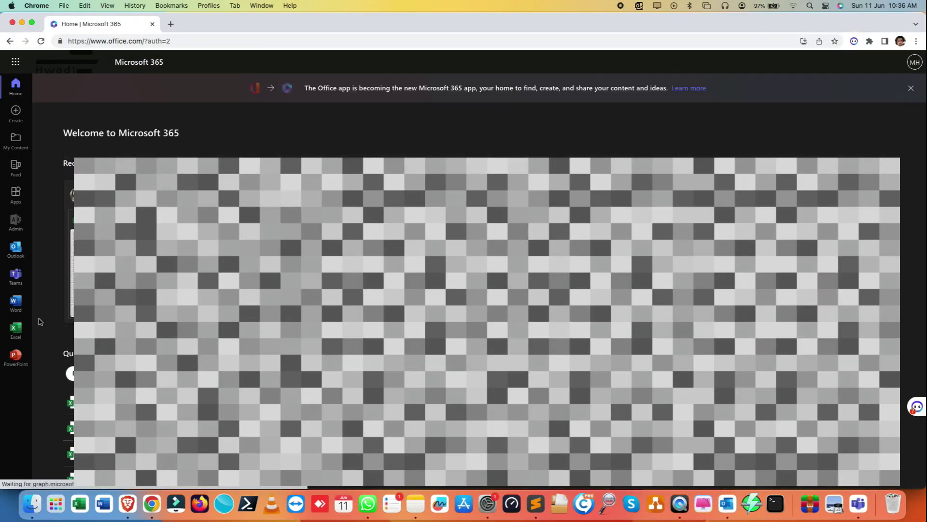
Step: Open the list of active users in the Microsoft 365 admin center
{"action": "left_click", "coordinate": [16, 63]}
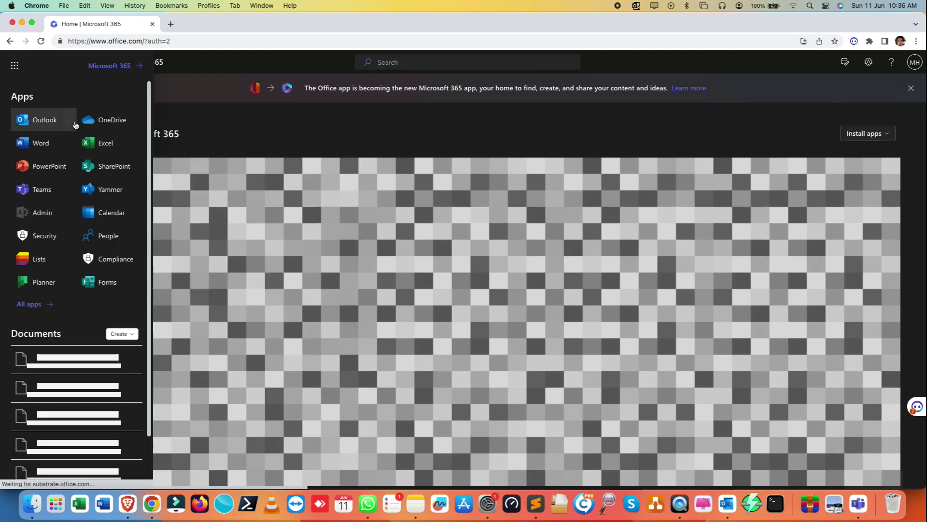
{"action": "left_click", "coordinate": [38, 209]}
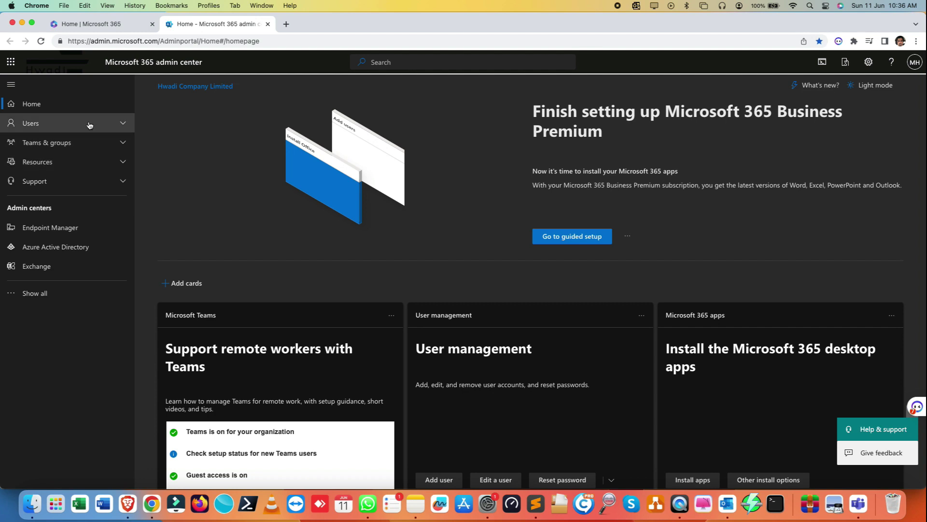
{"action": "left_click", "coordinate": [123, 124]}
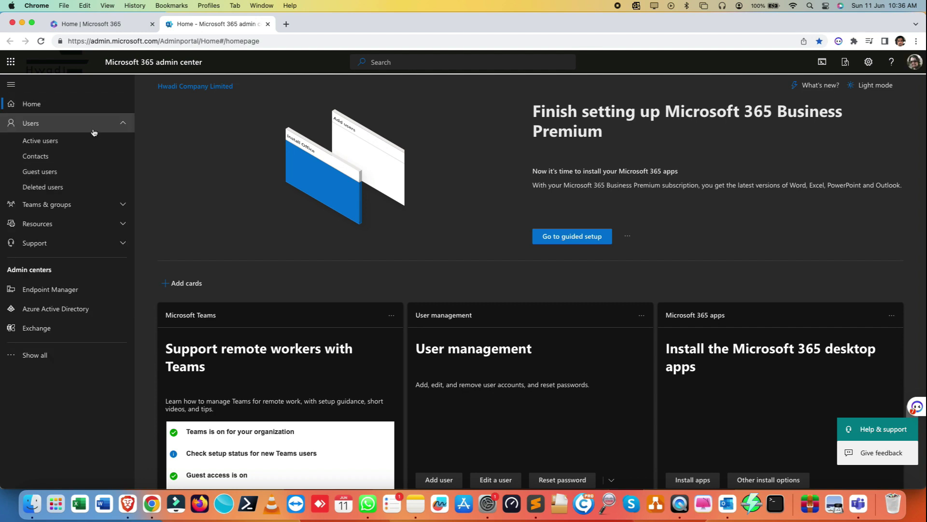
{"action": "left_click", "coordinate": [94, 147]}
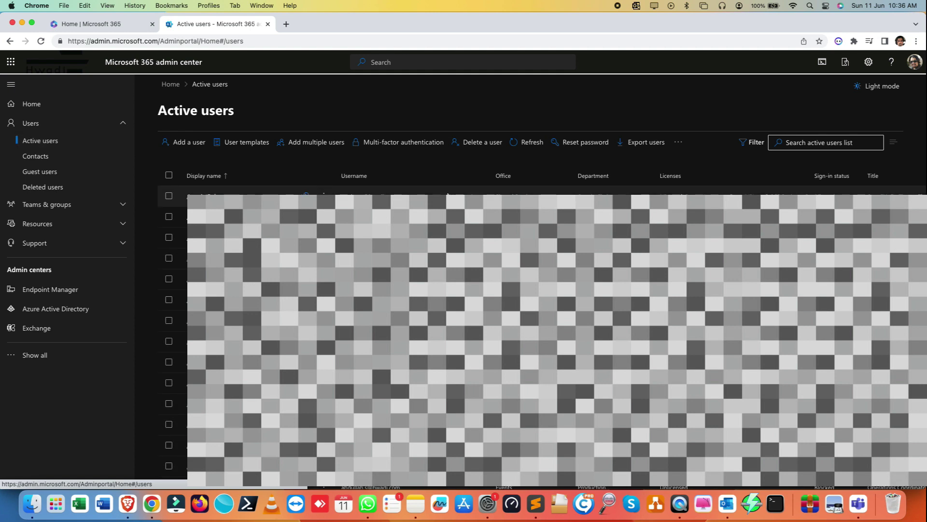
Step: Search the active users list for "ddl"
{"action": "left_click", "coordinate": [815, 144]}
{"action": "type", "text": "ddl"}
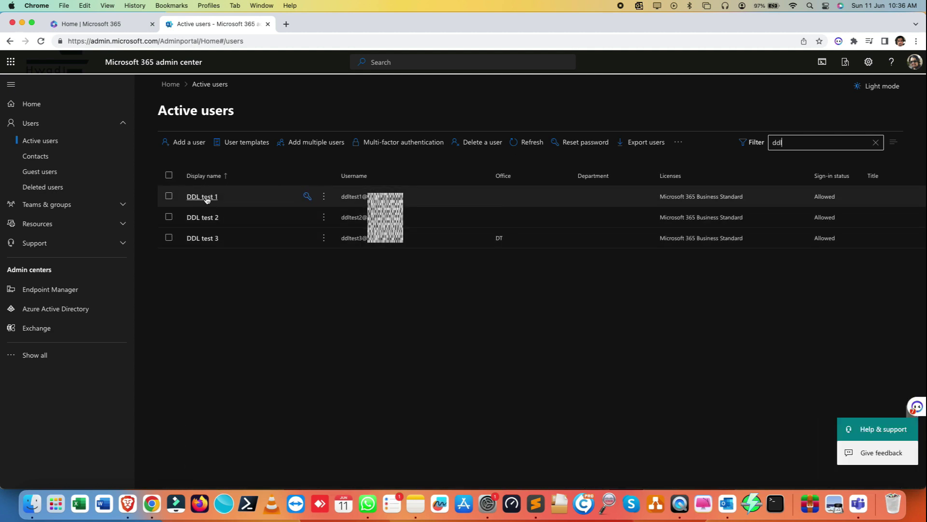
{"action": "left_click", "coordinate": [232, 279]}
Step: Set the Office field in DDL test 1's contact information to DDLtest1, save it and close the user details
{"action": "left_click", "coordinate": [206, 197]}
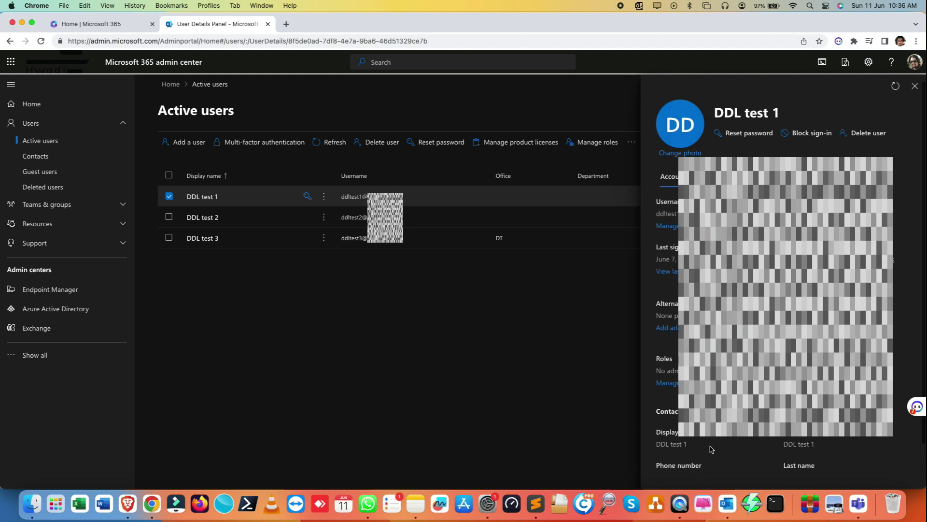
{"action": "scroll", "coordinate": [710, 449], "scroll_direction": "down", "scroll_amount": 2}
{"action": "left_click", "coordinate": [705, 430]}
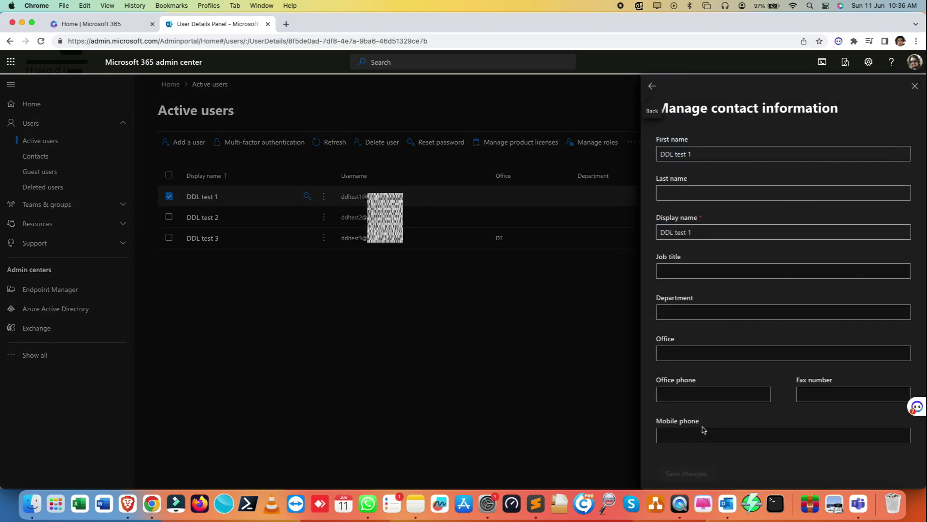
{"action": "left_click", "coordinate": [685, 353]}
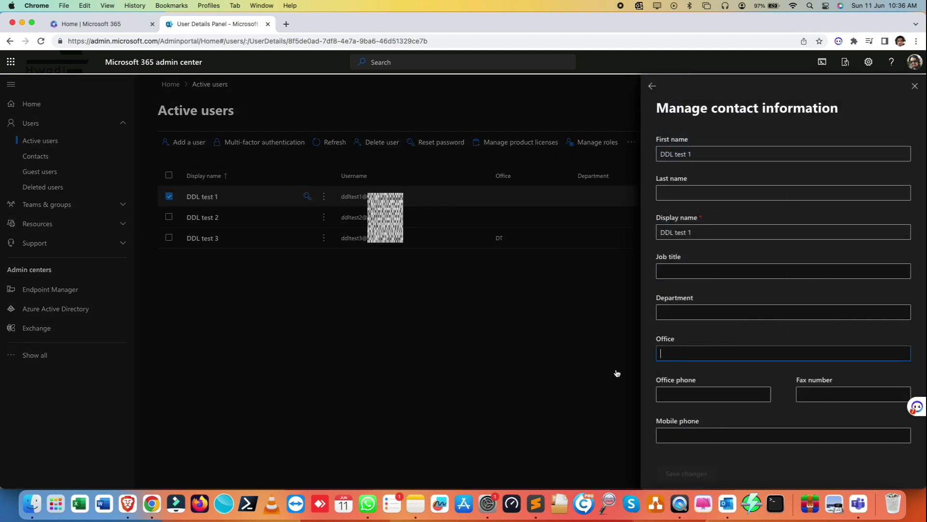
{"action": "type", "text": "DDLtest1"}
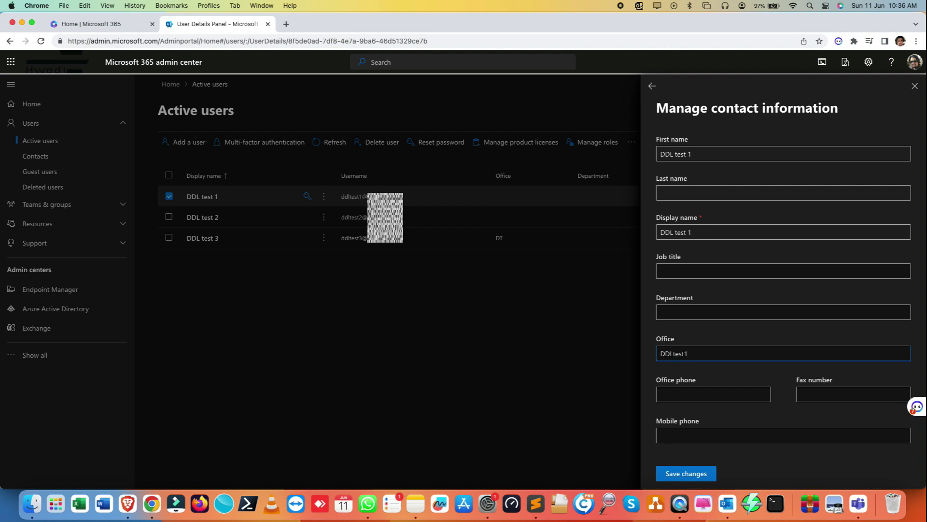
{"action": "left_click", "coordinate": [686, 473]}
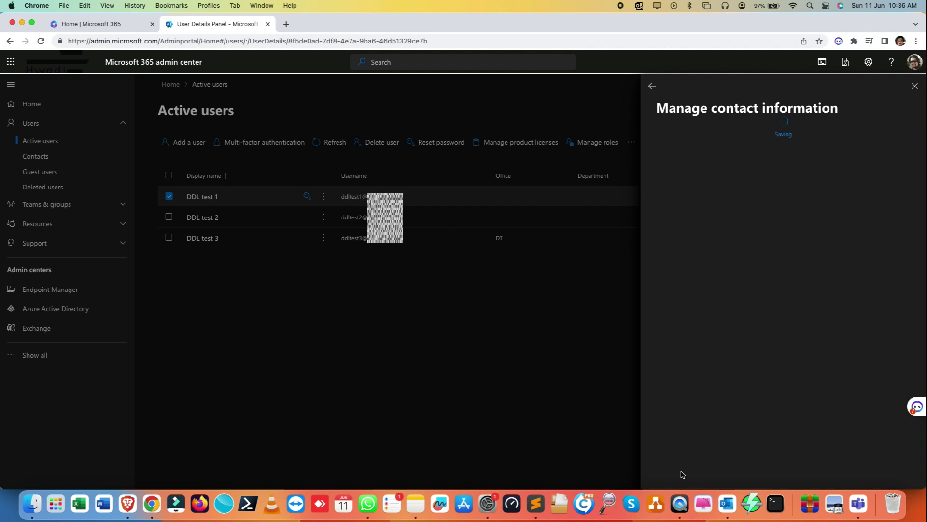
{"action": "left_click", "coordinate": [653, 87]}
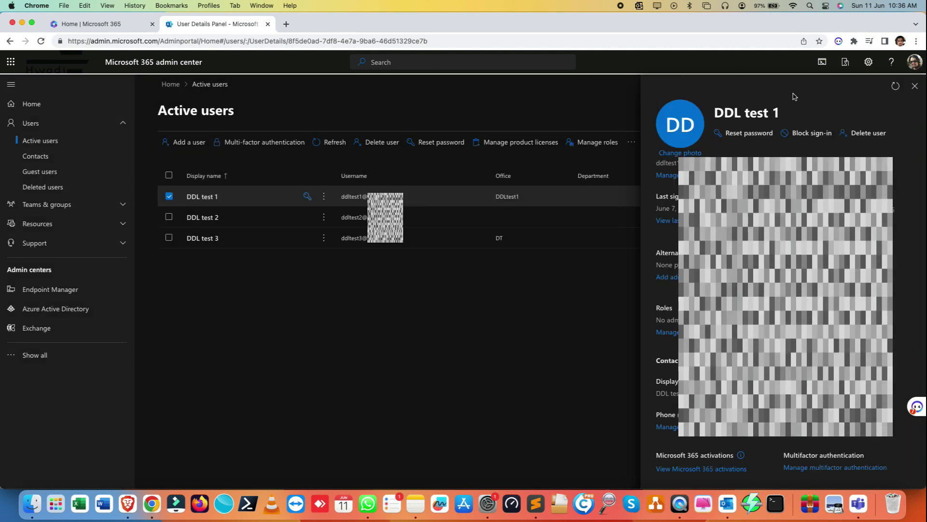
{"action": "left_click", "coordinate": [915, 86]}
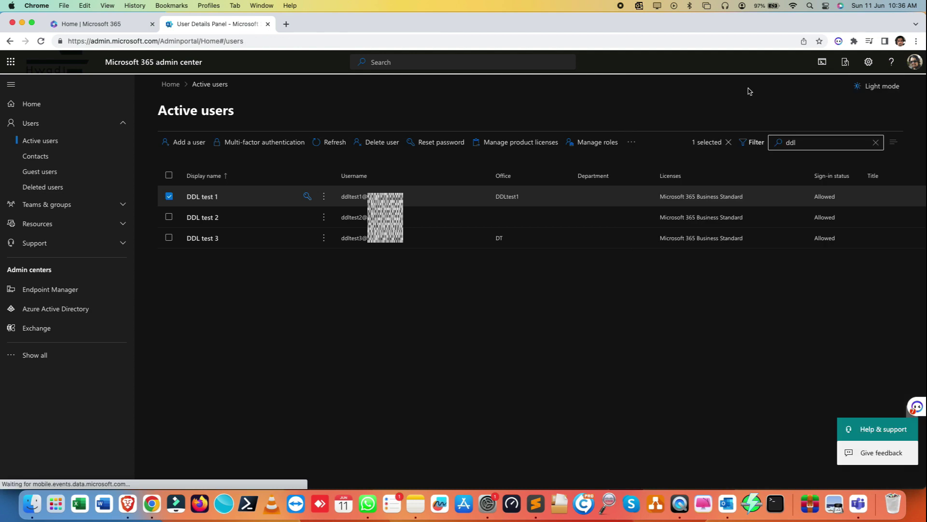
Step: Set the Office field in DDL test 2's contact information to DDLtest1, save it and close the user details
{"action": "left_click", "coordinate": [169, 196]}
{"action": "left_click", "coordinate": [169, 217]}
{"action": "left_click", "coordinate": [196, 218]}
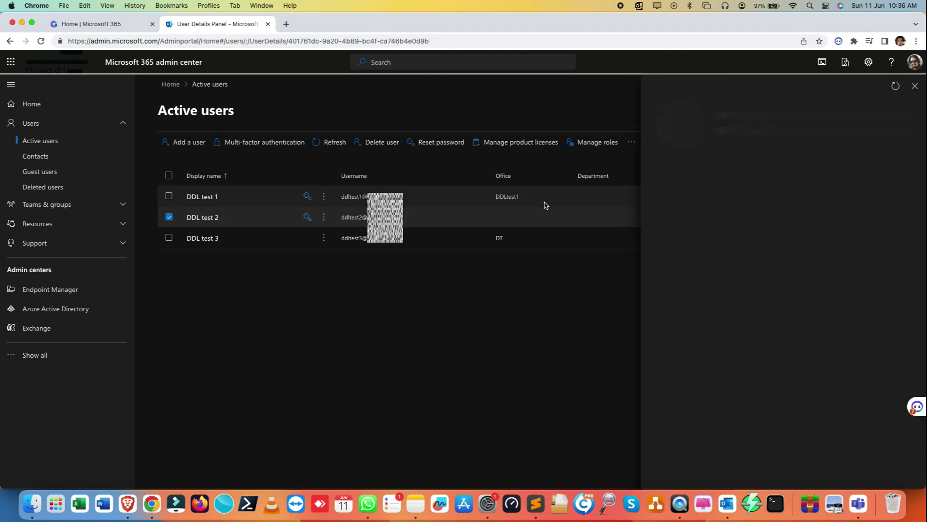
{"action": "left_click", "coordinate": [706, 386]}
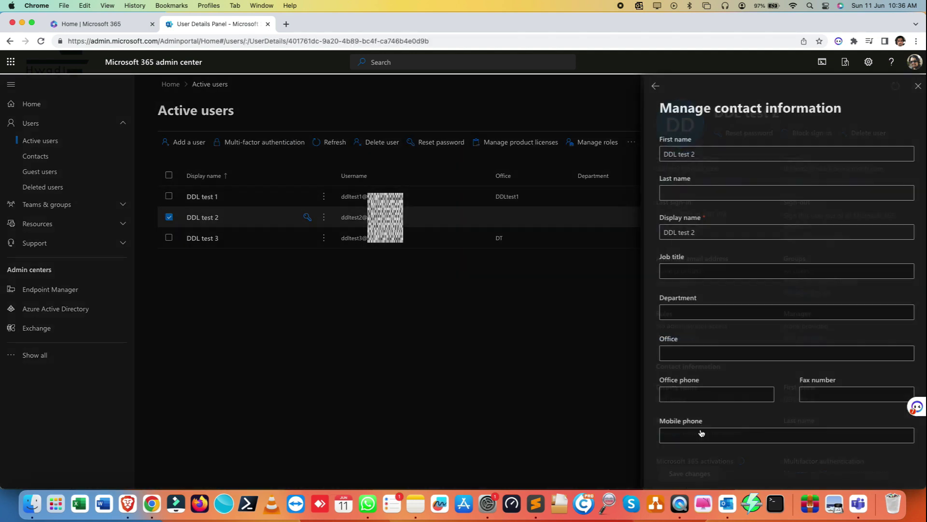
{"action": "left_click", "coordinate": [701, 357]}
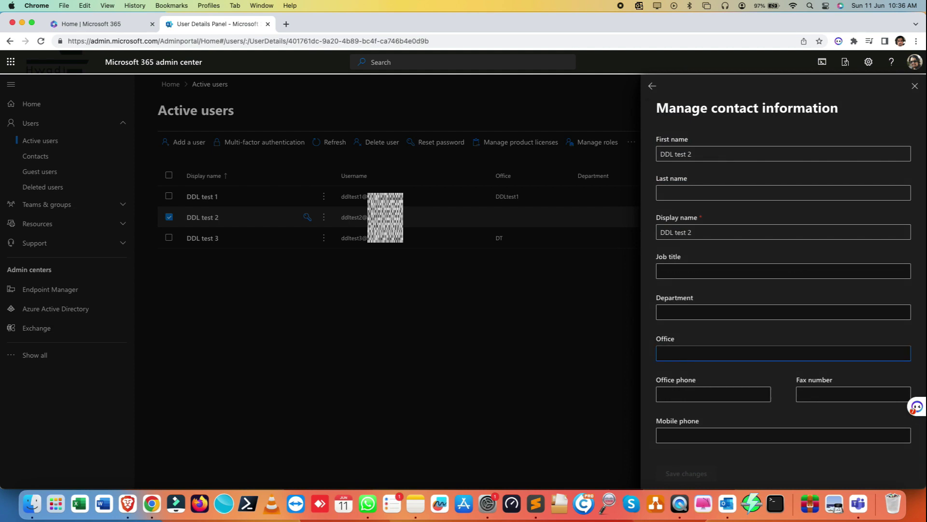
{"action": "type", "text": "DDLtest1"}
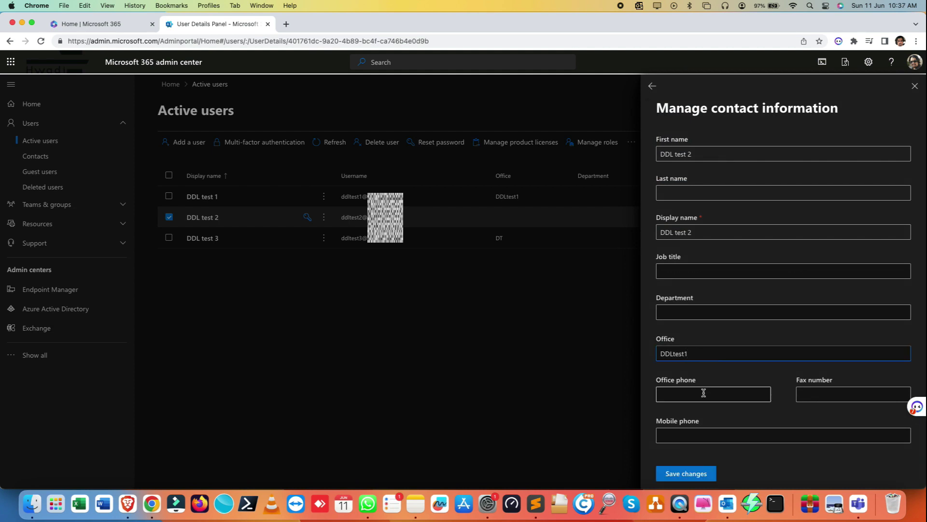
{"action": "left_click", "coordinate": [701, 479]}
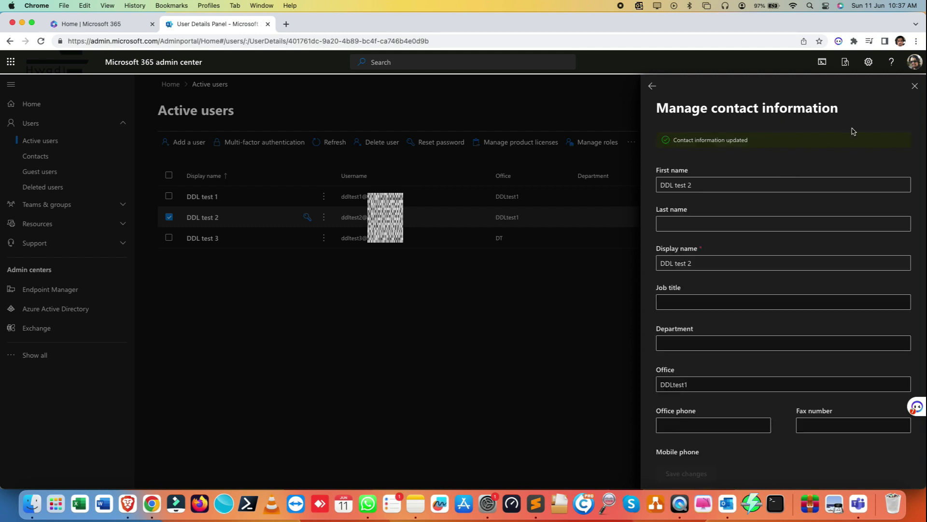
{"action": "left_click", "coordinate": [914, 86]}
Step: Replace DDL test 3's Office value with DDLtest1, save the contact information and deselect the user
{"action": "left_click", "coordinate": [205, 240]}
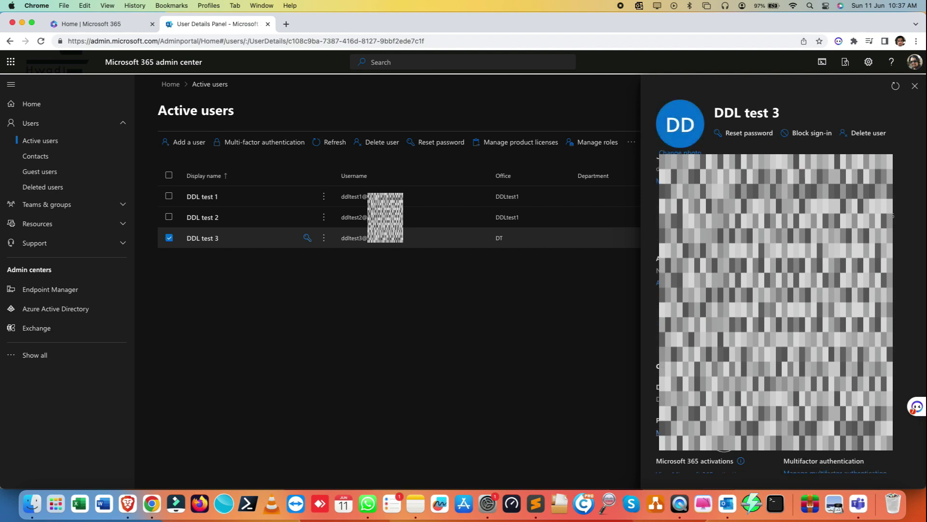
{"action": "left_click", "coordinate": [723, 418]}
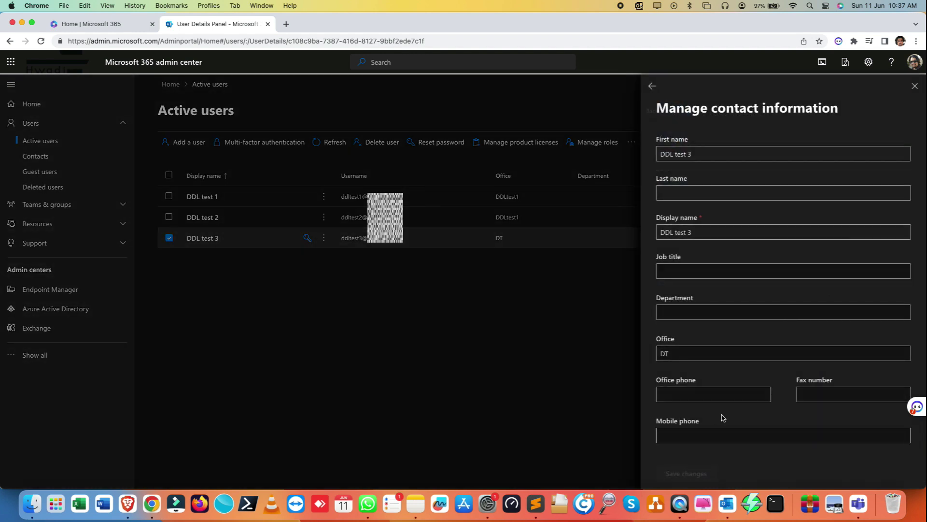
{"action": "double_click", "coordinate": [705, 358]}
{"action": "type", "text": "DDLtest1"}
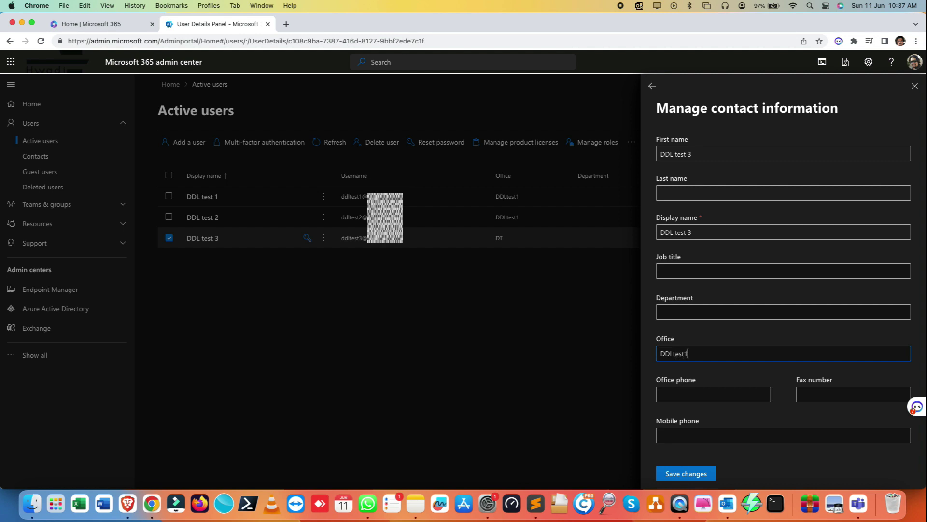
{"action": "left_click", "coordinate": [691, 476]}
{"action": "left_click", "coordinate": [914, 87]}
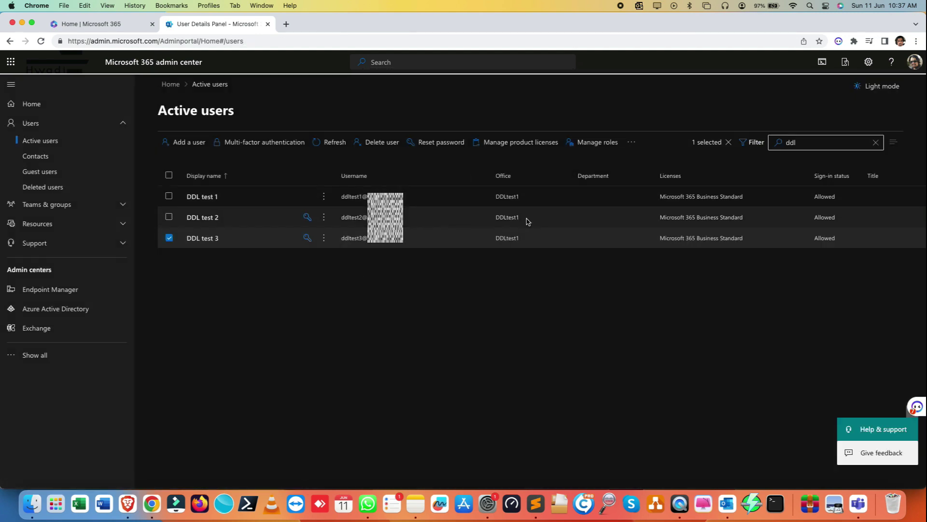
{"action": "left_click", "coordinate": [169, 237]}
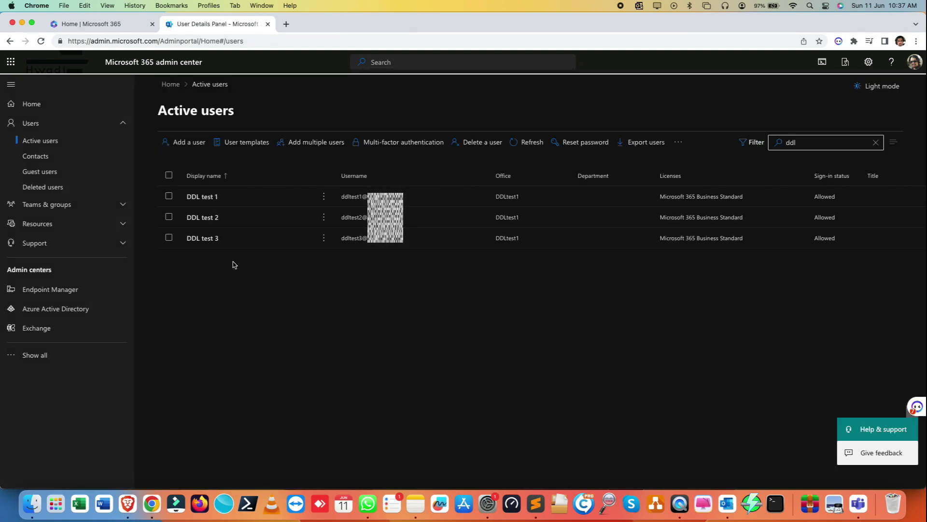
Step: Switch to the Azure Active Directory admin center and open the list of all groups
{"action": "left_click", "coordinate": [50, 313]}
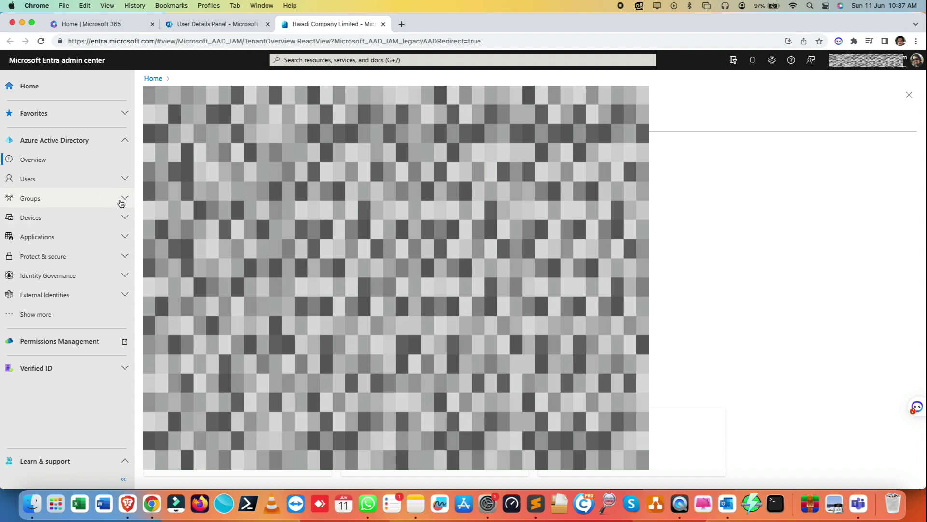
{"action": "left_click", "coordinate": [120, 200]}
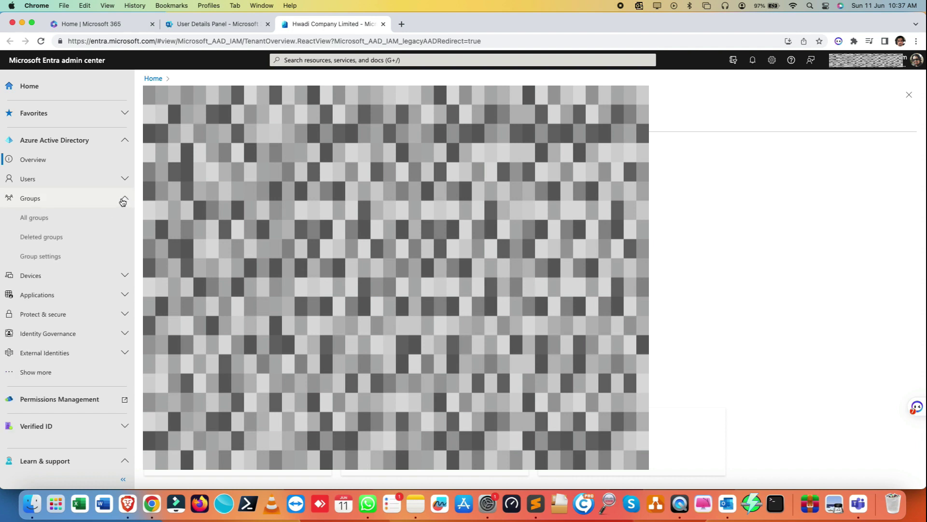
{"action": "left_click", "coordinate": [80, 222]}
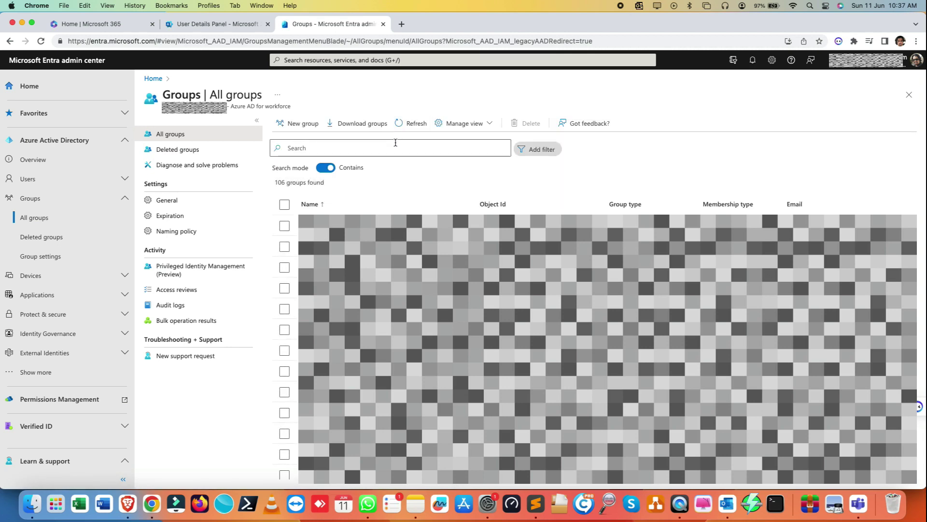
Step: Start a new group of type Microsoft 365 and name it Dynamic Test
{"action": "left_click", "coordinate": [308, 126]}
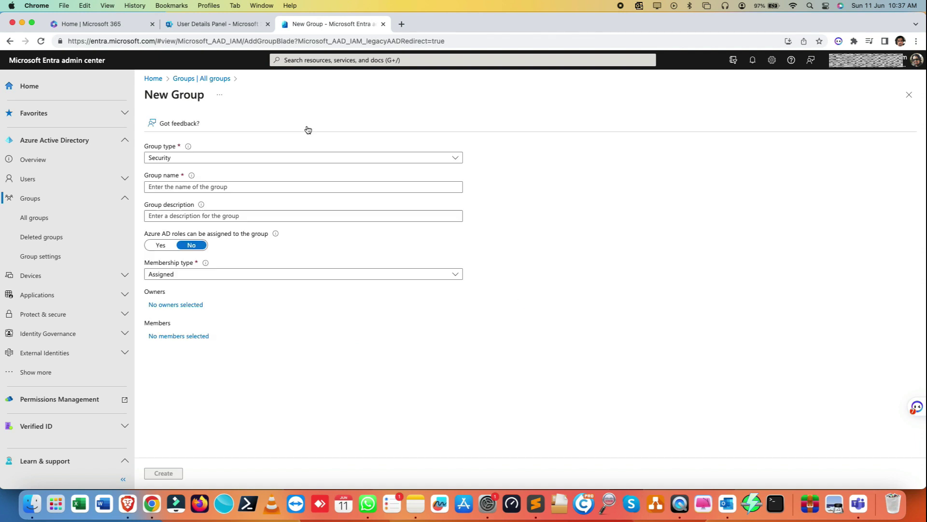
{"action": "left_click", "coordinate": [239, 159]}
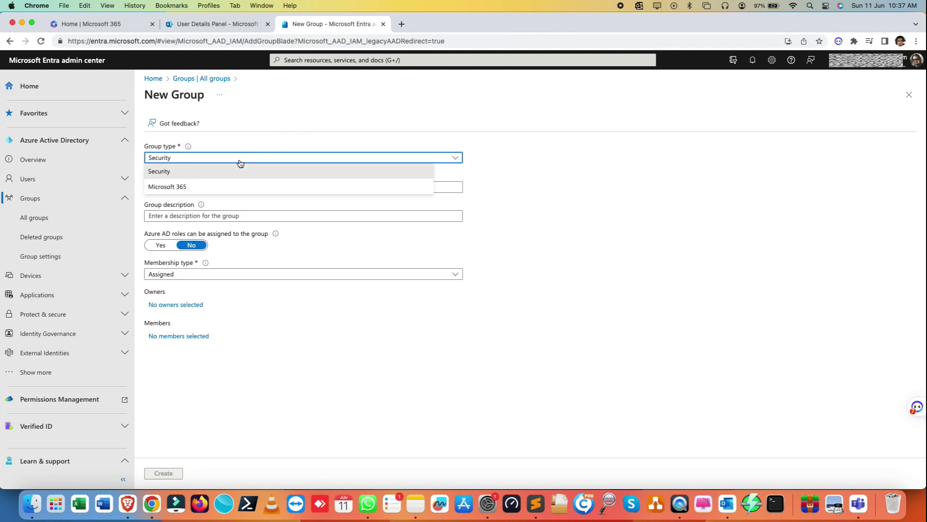
{"action": "left_click", "coordinate": [227, 186]}
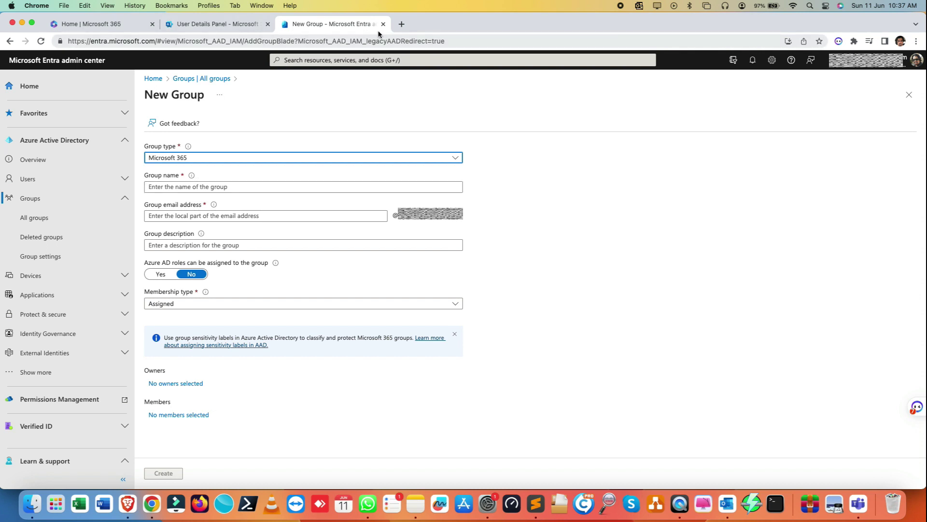
{"action": "left_click", "coordinate": [216, 186]}
{"action": "type", "text": "Dynamic Test"}
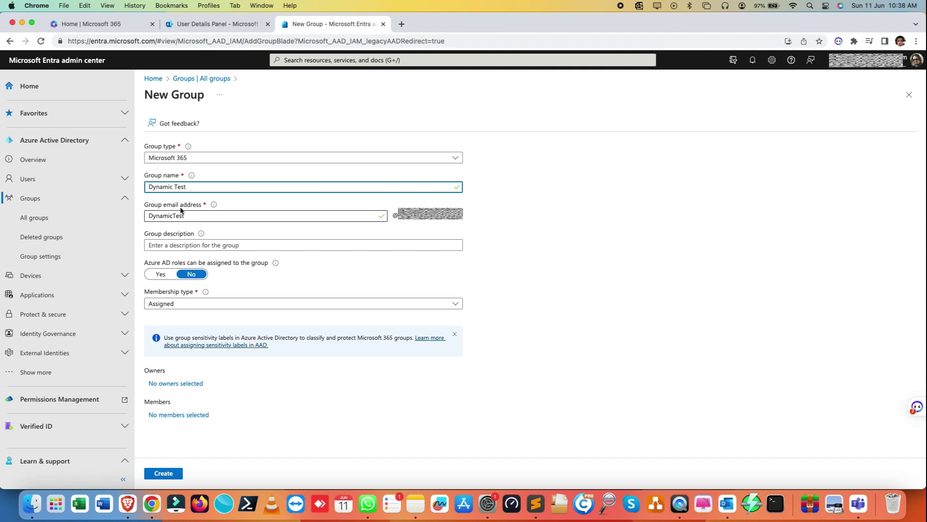
Step: Set the local part of the group email address to DDLtest and the membership type to Dynamic User
{"action": "left_click", "coordinate": [205, 215]}
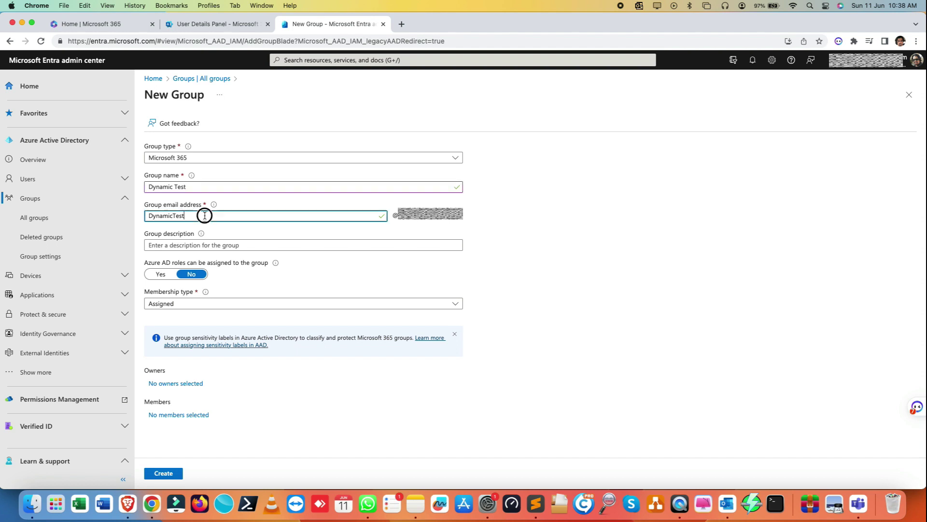
{"action": "double_click", "coordinate": [204, 216]}
{"action": "type", "text": "DDLtest"}
{"action": "left_click", "coordinate": [179, 304]}
{"action": "left_click", "coordinate": [172, 333]}
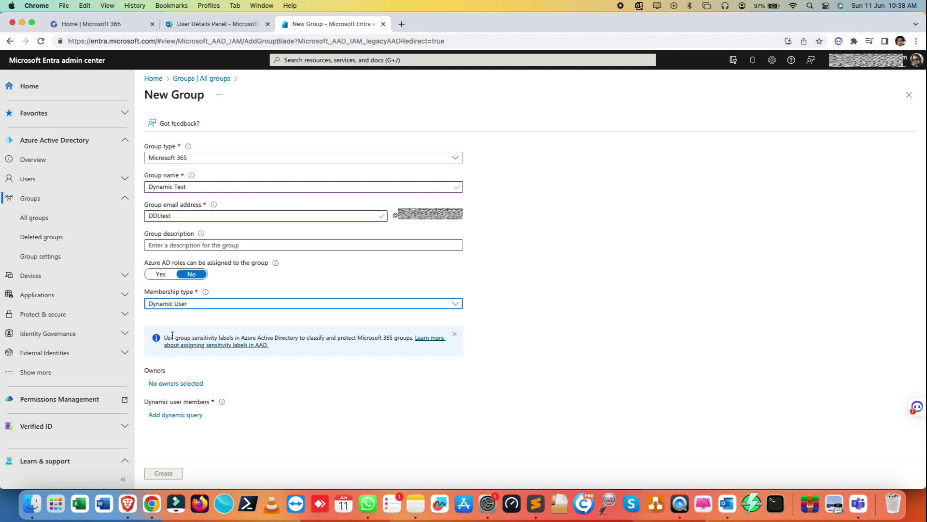
Step: Start a dynamic membership query for the group with physicalDeliveryOfficeName as the rule's property
{"action": "left_click", "coordinate": [172, 416]}
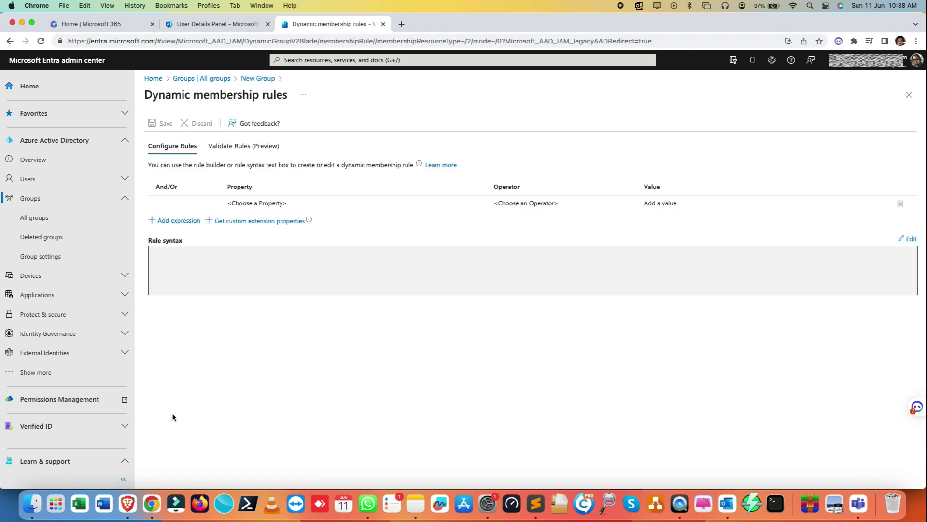
{"action": "left_click", "coordinate": [442, 204]}
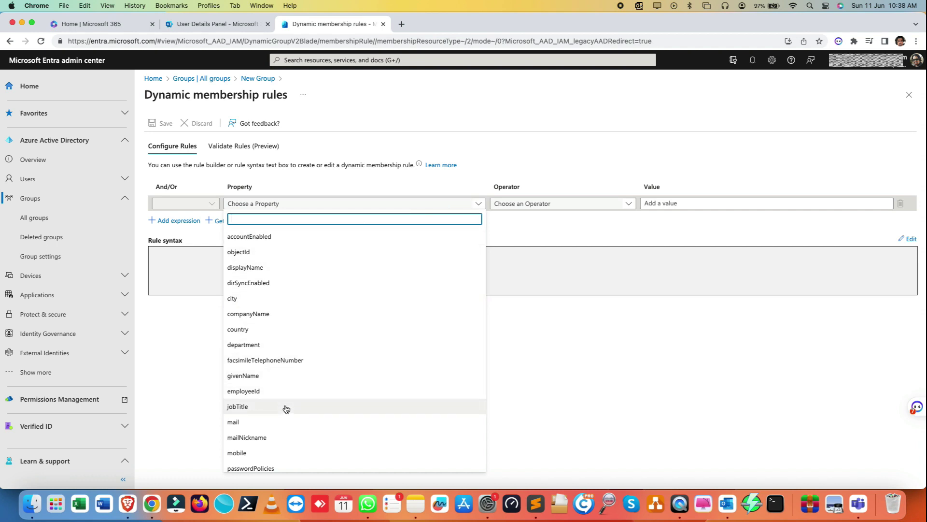
{"action": "scroll", "coordinate": [384, 326], "scroll_direction": "down", "scroll_amount": 2}
{"action": "scroll", "coordinate": [386, 326], "scroll_direction": "down", "scroll_amount": 2}
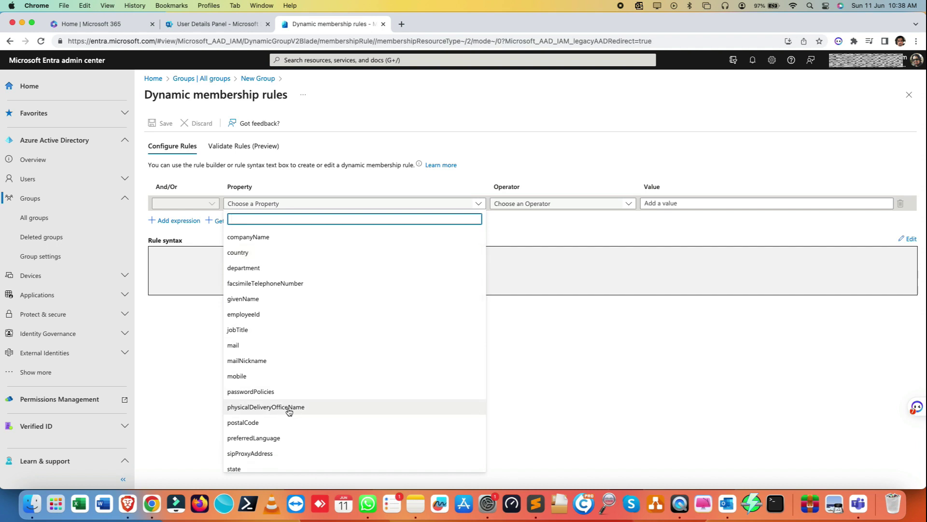
{"action": "left_click", "coordinate": [289, 411]}
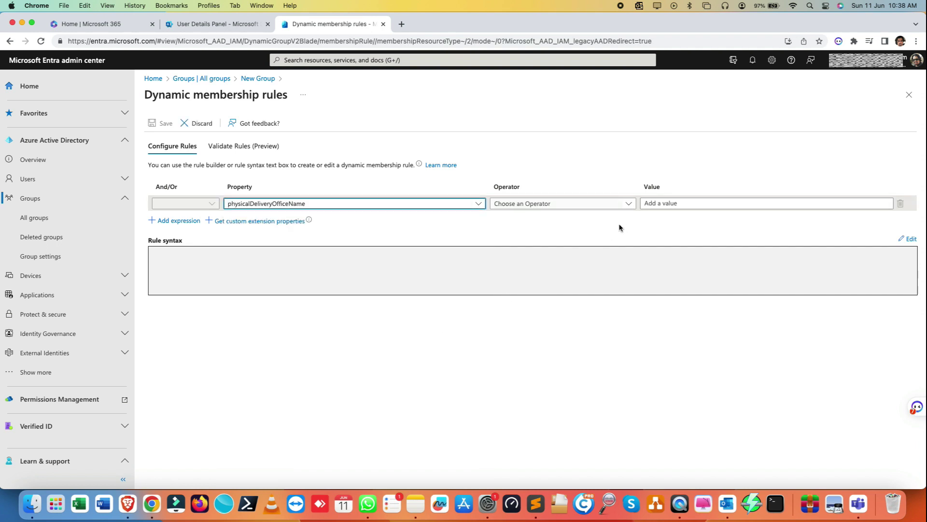
Step: Complete the membership rule expression with the operator Contains and the value DDLtest1
{"action": "left_click", "coordinate": [626, 205]}
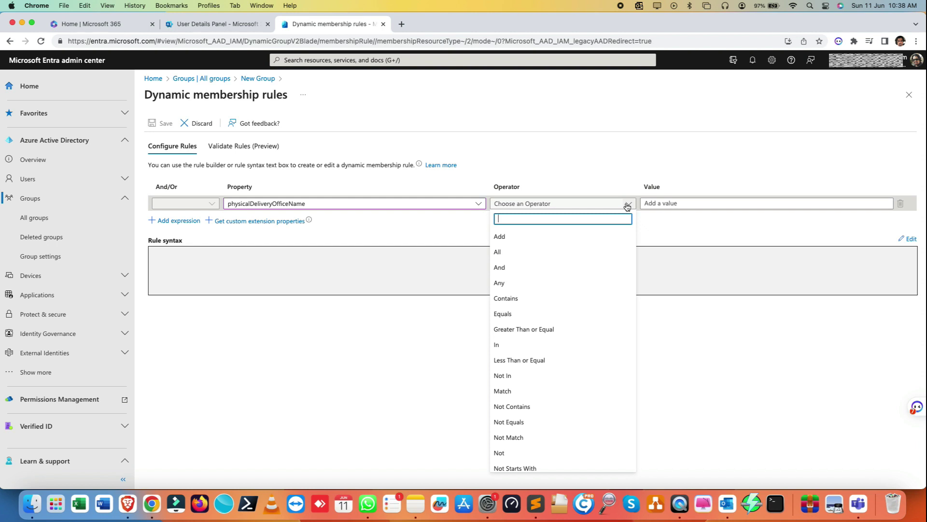
{"action": "left_click", "coordinate": [539, 299]}
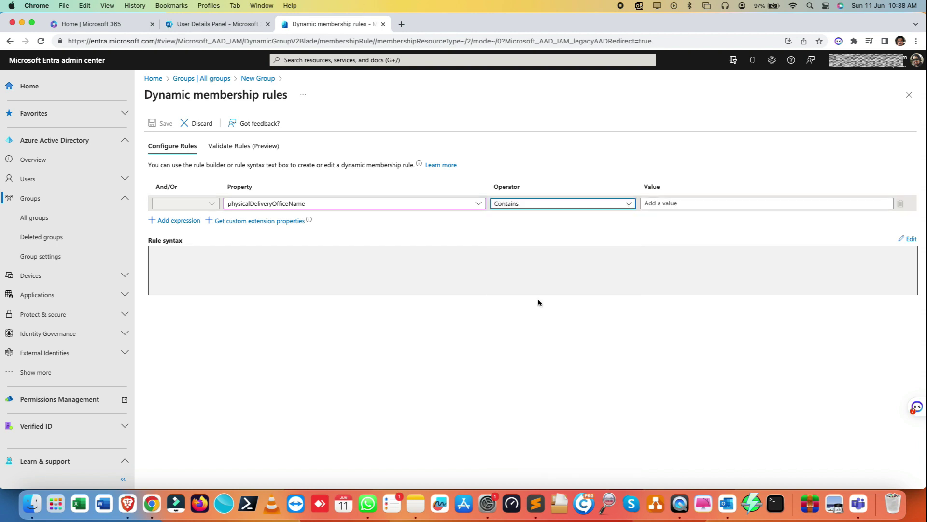
{"action": "left_click", "coordinate": [701, 203]}
{"action": "type", "text": "DDL"}
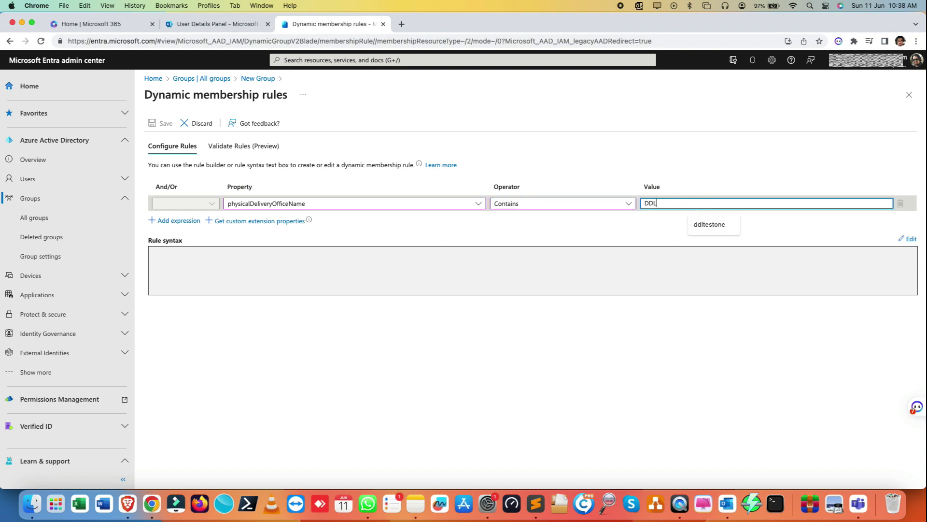
{"action": "type", "text": "test1"}
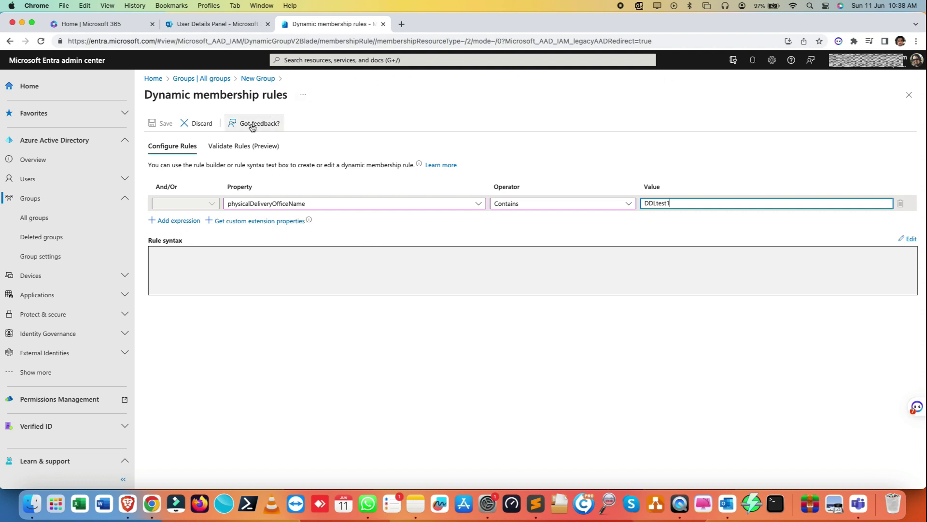
Step: Examine the rule syntax in the rule validation view and try to validate the rule without any users added
{"action": "left_click", "coordinate": [242, 147]}
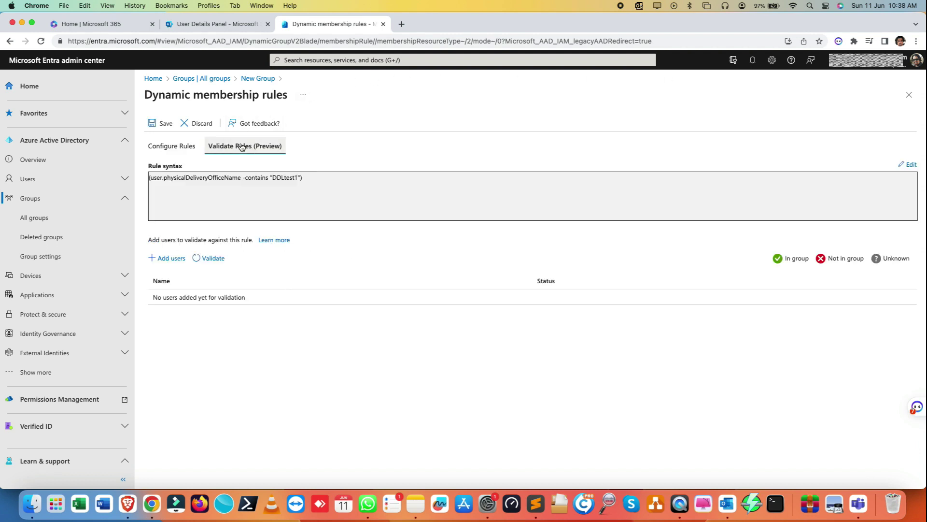
{"action": "left_click_drag", "start_coordinate": [303, 178], "coordinate": [145, 178]}
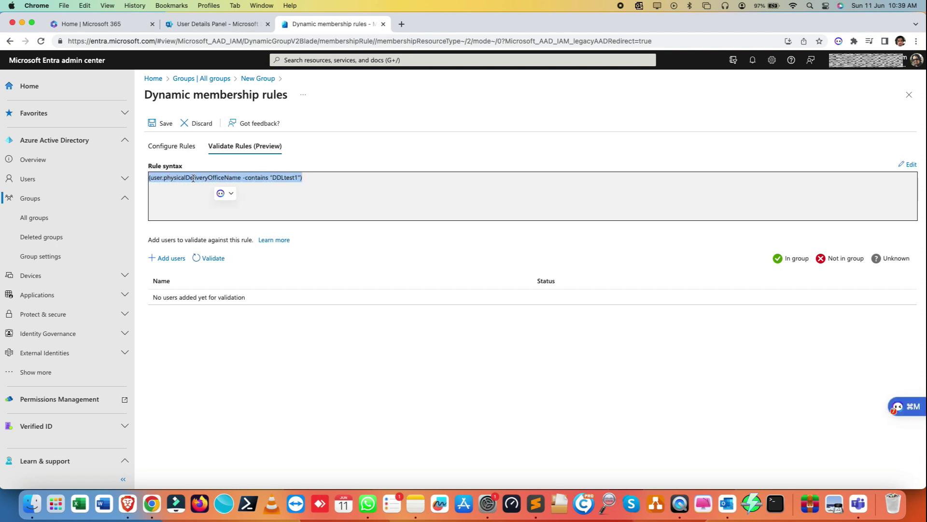
{"action": "left_click", "coordinate": [261, 175]}
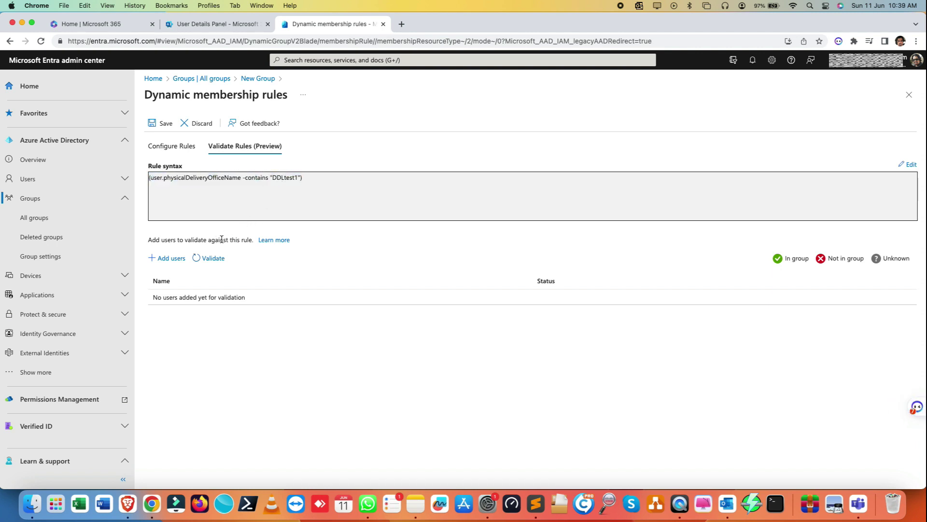
{"action": "left_click", "coordinate": [219, 257]}
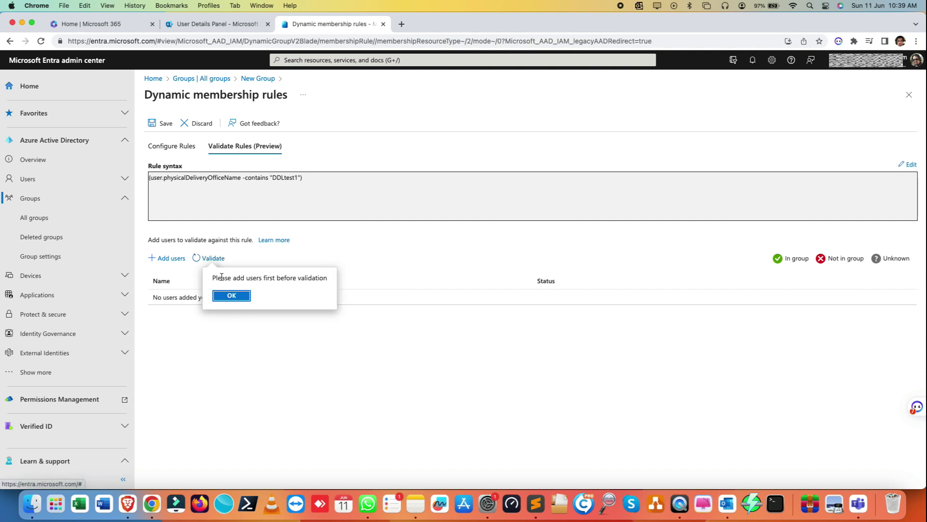
{"action": "left_click", "coordinate": [233, 298]}
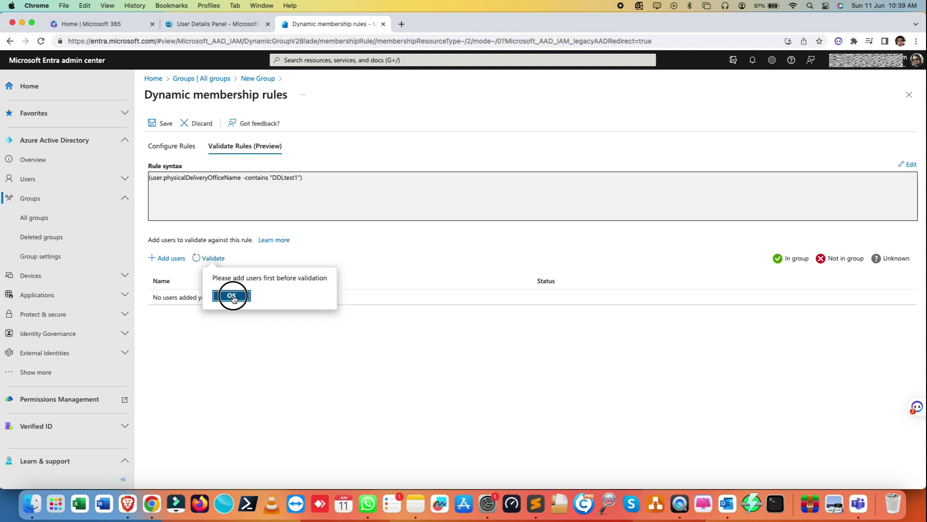
Step: Search the users for ddl, add DDL test 1 as the validation user and validate the rule against it
{"action": "left_click", "coordinate": [177, 261]}
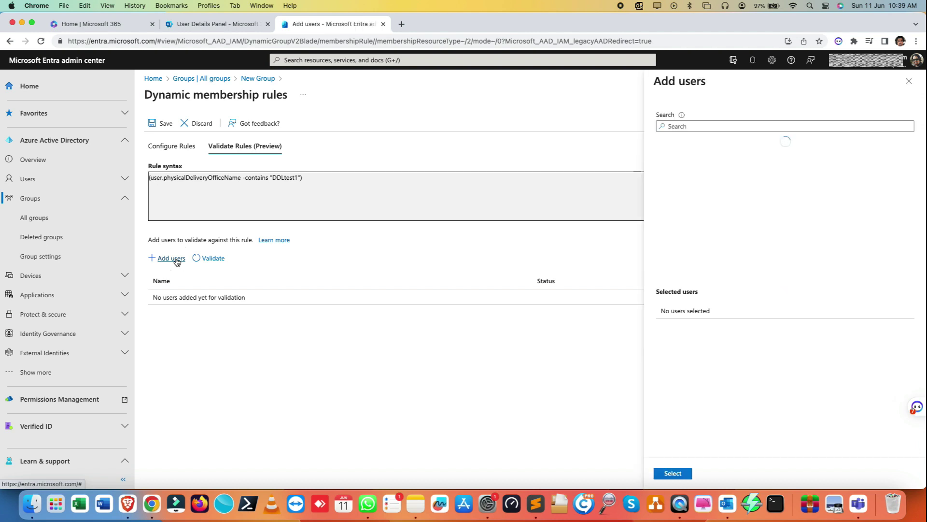
{"action": "type", "text": "dd"}
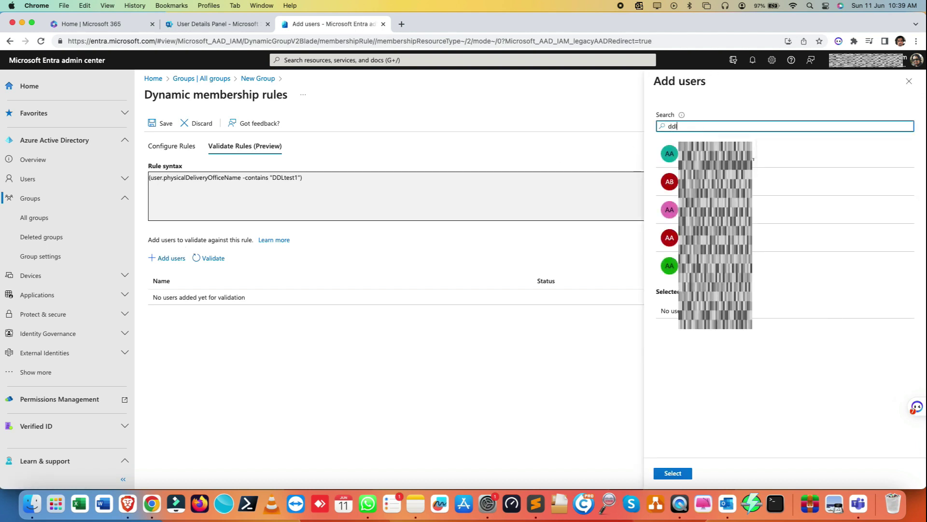
{"action": "type", "text": "l"}
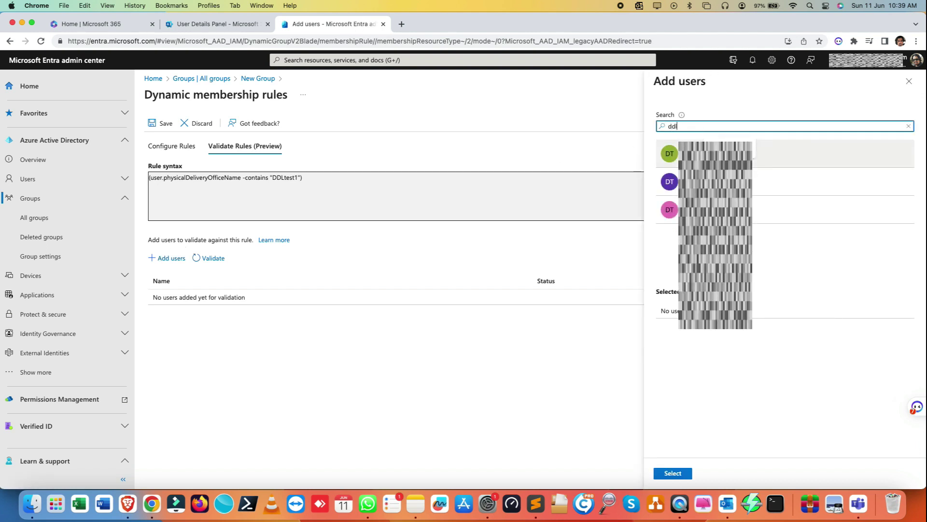
{"action": "left_click", "coordinate": [699, 135]}
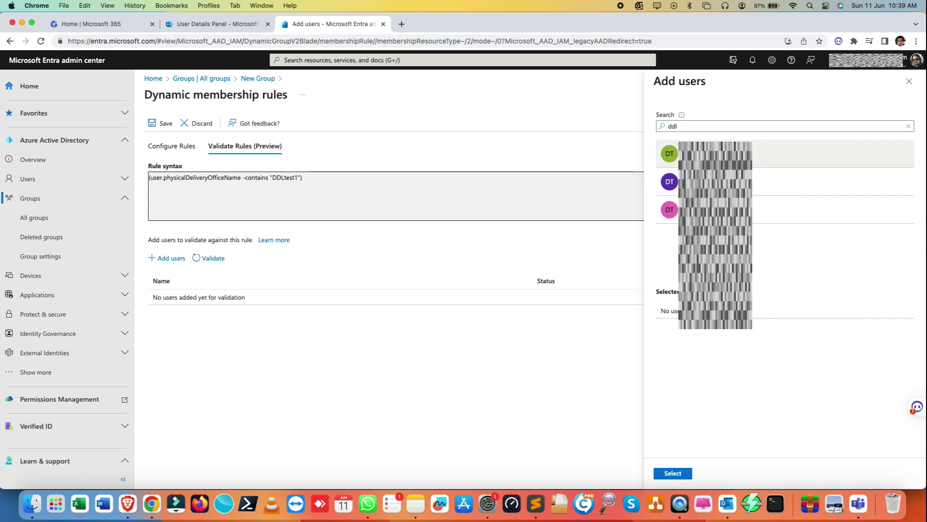
{"action": "left_click", "coordinate": [714, 154]}
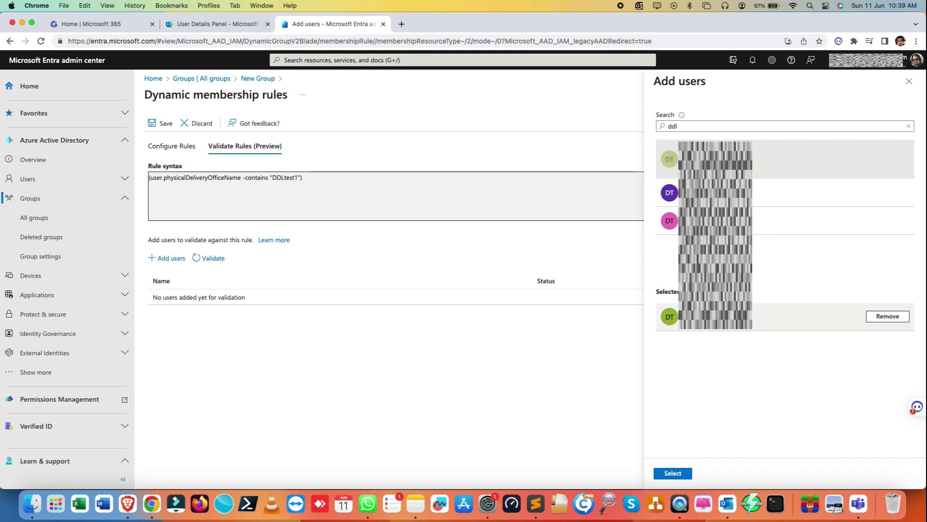
{"action": "left_click", "coordinate": [684, 472]}
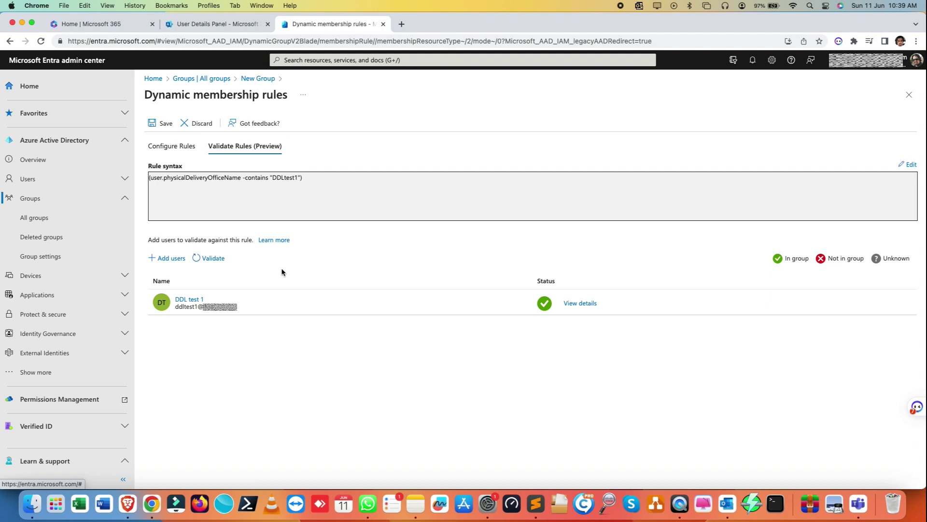
{"action": "left_click", "coordinate": [221, 261]}
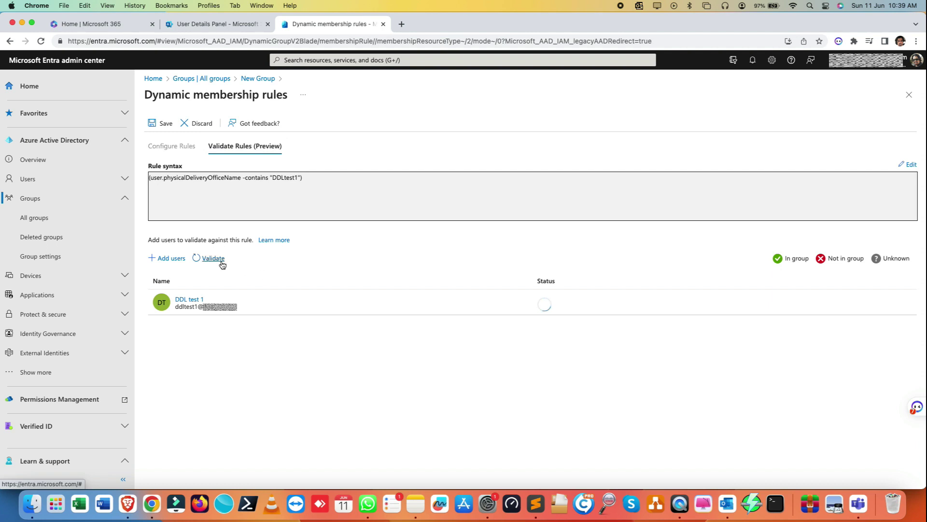
Step: Save the dynamic membership rule and create the group
{"action": "left_click", "coordinate": [157, 124]}
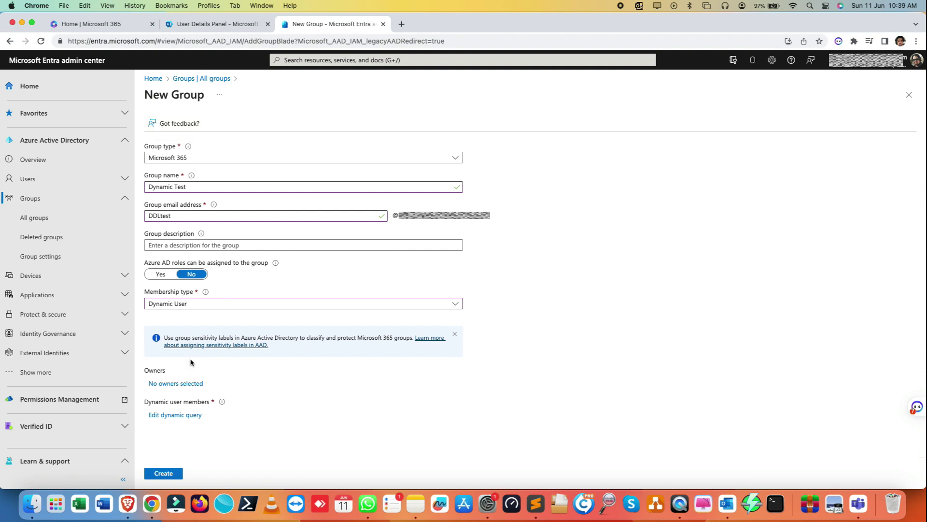
{"action": "left_click", "coordinate": [153, 477]}
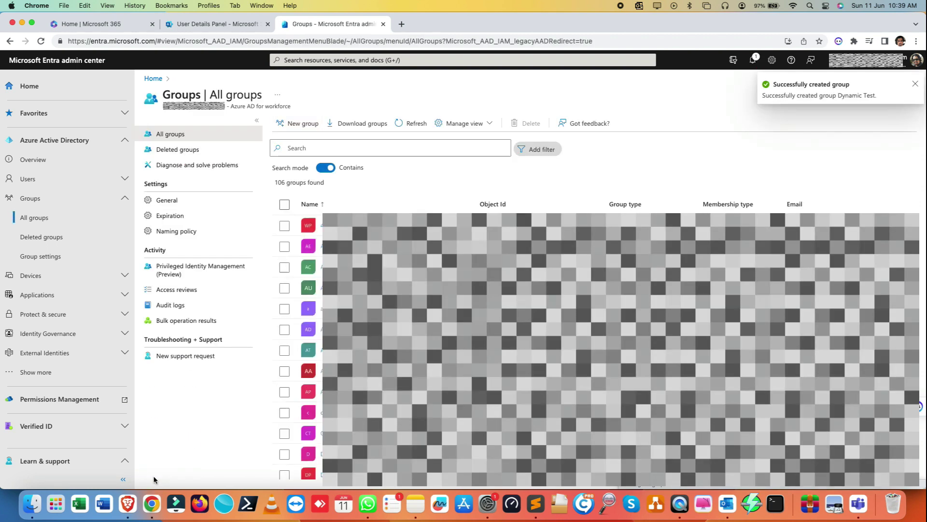
Step: Search the groups list for dynamic and open the Dynamic Test group
{"action": "left_click", "coordinate": [328, 148]}
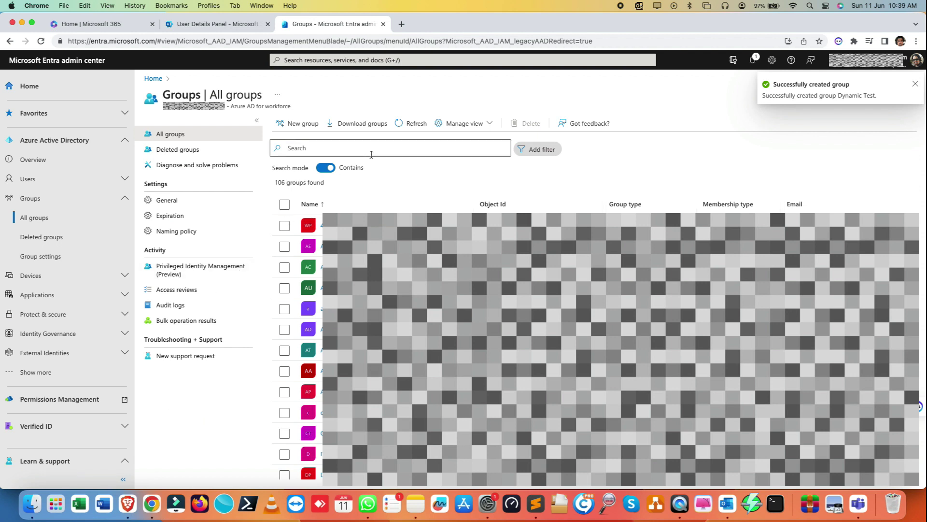
{"action": "type", "text": "dynamic"}
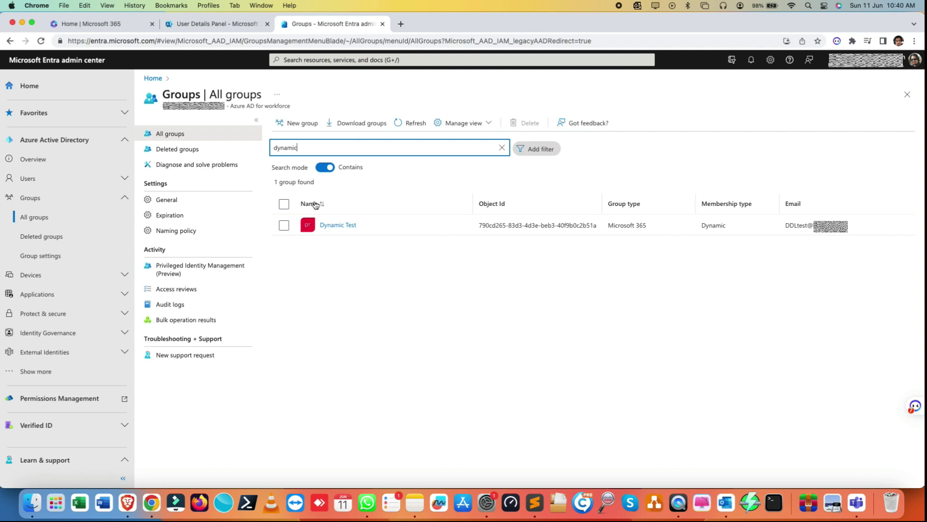
{"action": "left_click", "coordinate": [338, 229]}
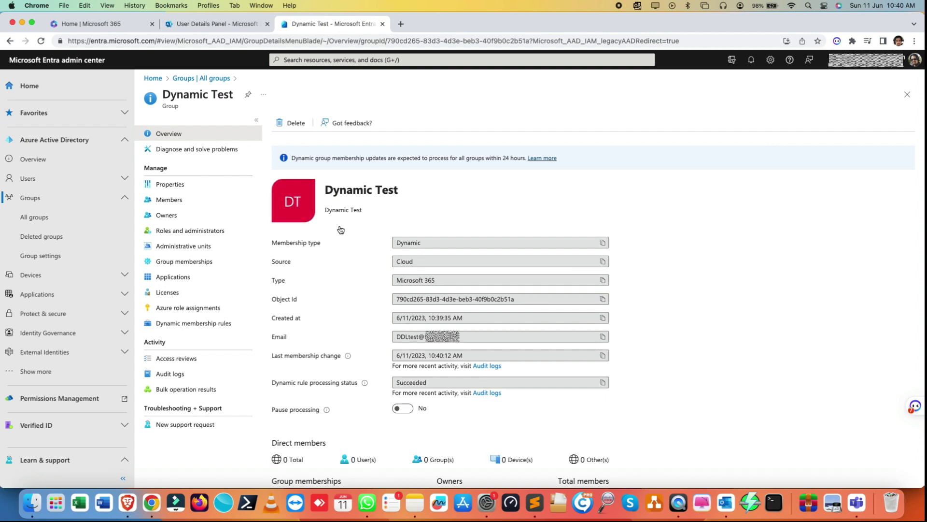
Step: Open the Dynamic Test group's members and reload the list to check its direct members
{"action": "left_click", "coordinate": [189, 203]}
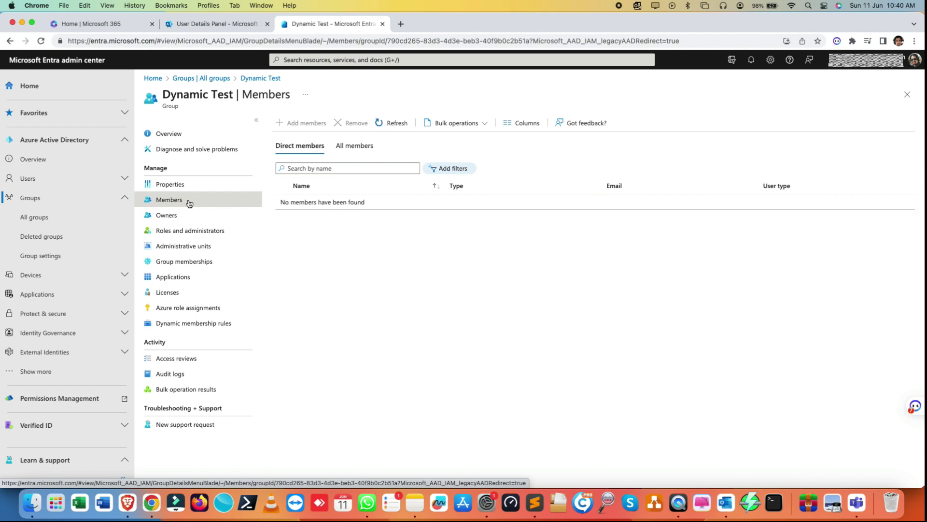
{"action": "left_click_drag", "start_coordinate": [367, 204], "coordinate": [288, 199]}
{"action": "left_click", "coordinate": [198, 199]}
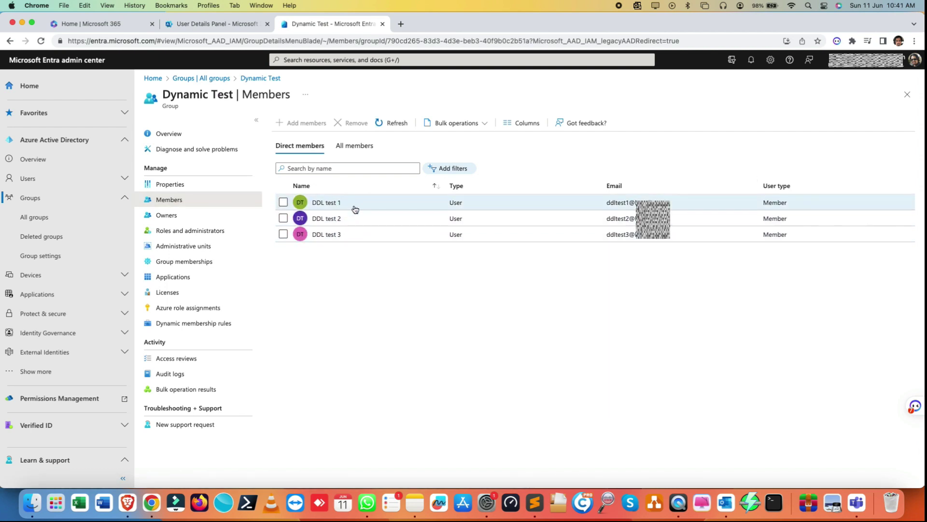
{"action": "left_click", "coordinate": [355, 250]}
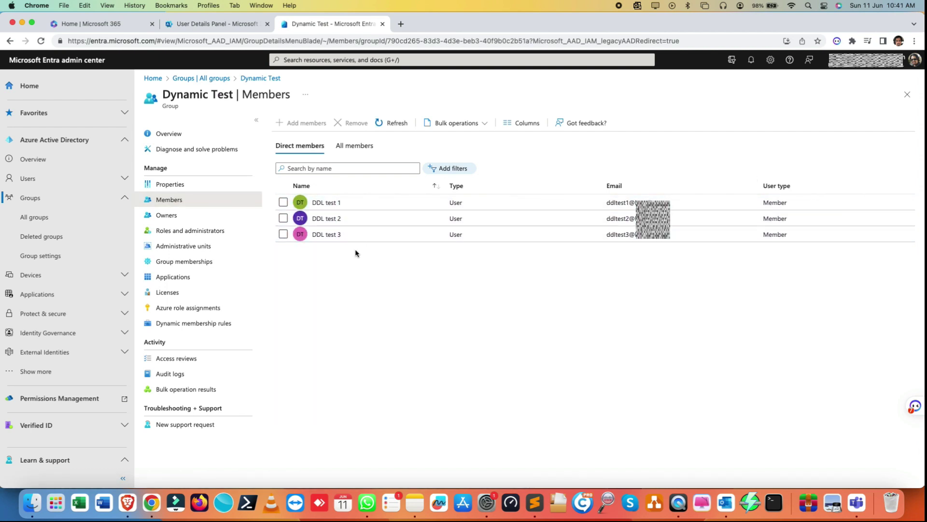